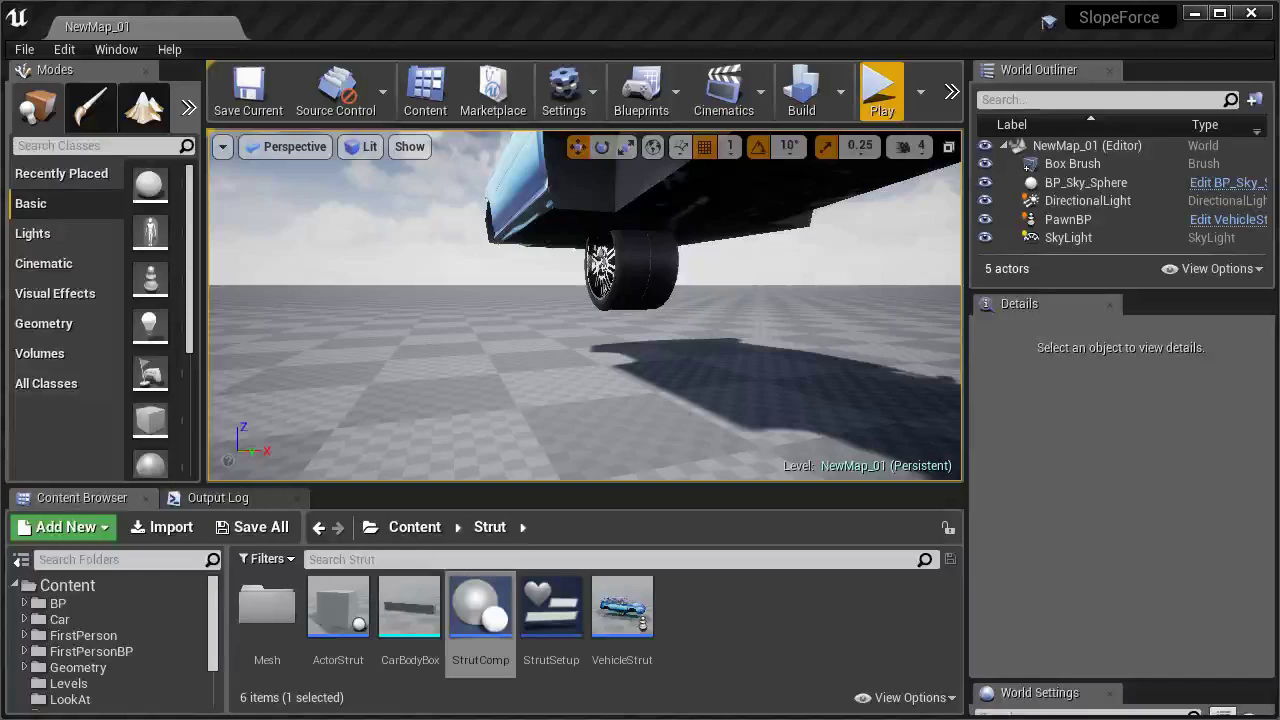
Nudge the viewport camera under the car and start Play In Editor for NewMap_01.
right_click_drag(600, 300, 610, 290)
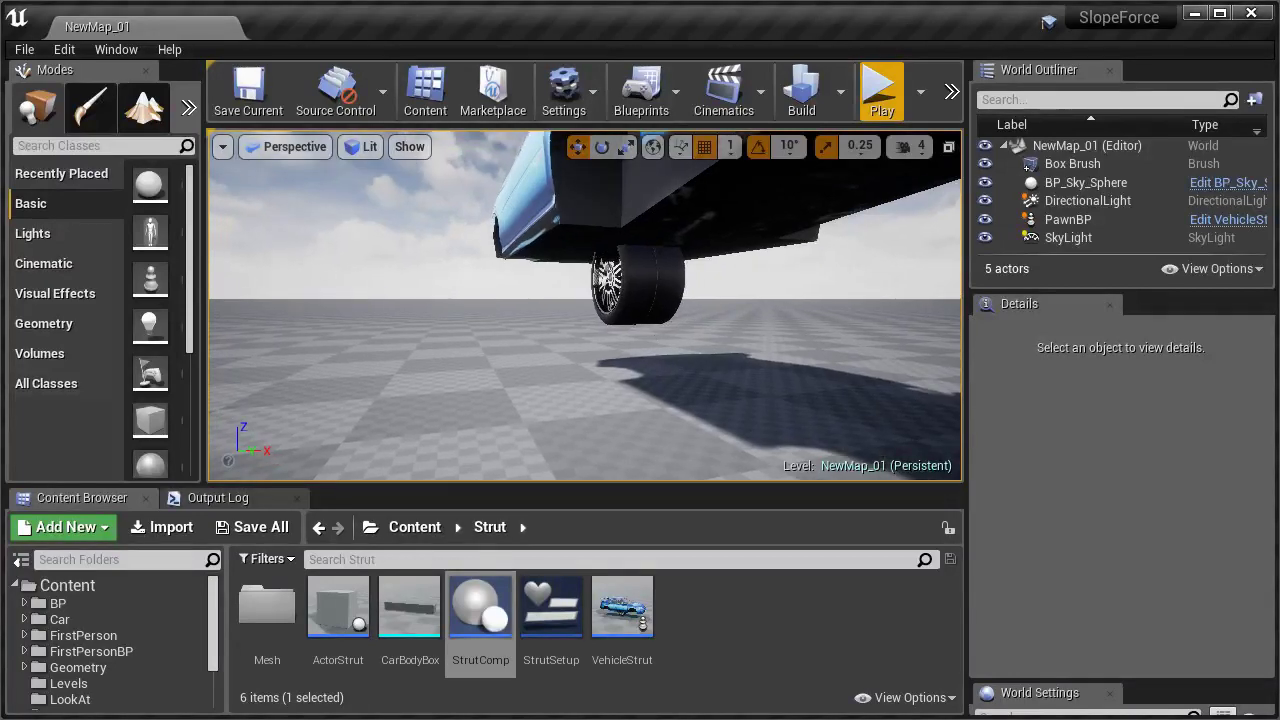
key("alt+p")
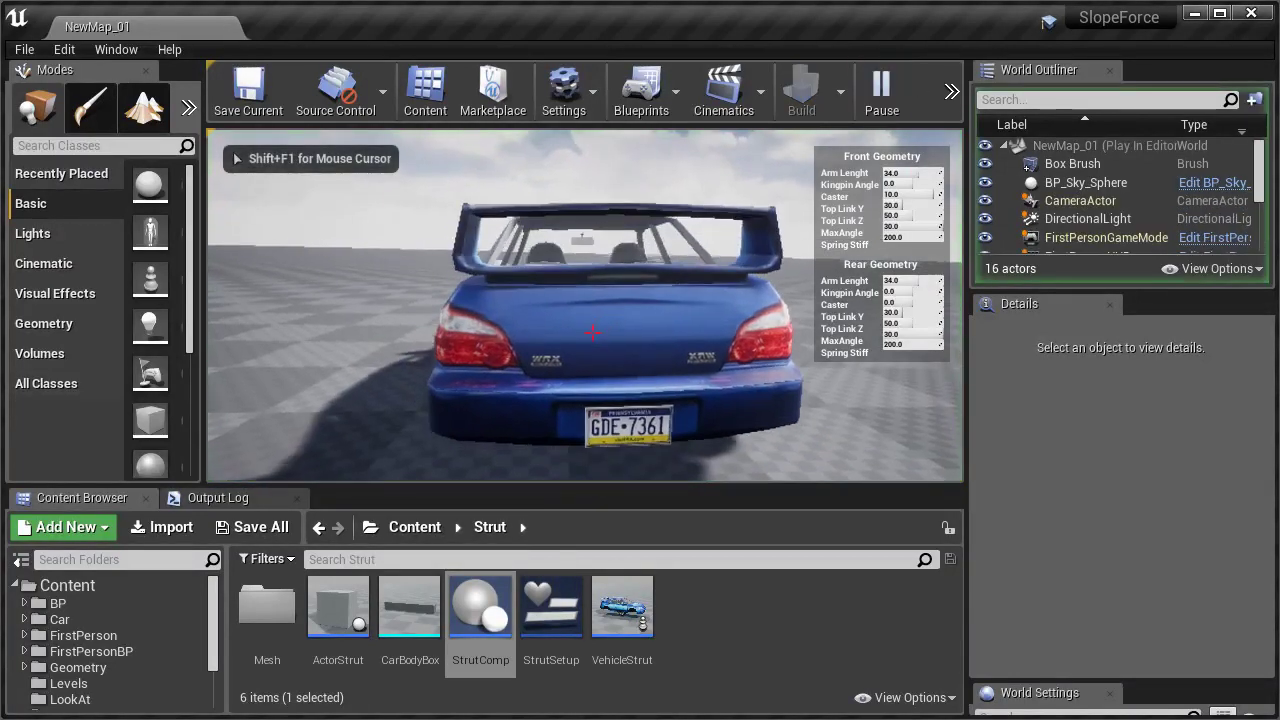
Maximize the play viewport so the game fills the screen with F11.
key("F11")
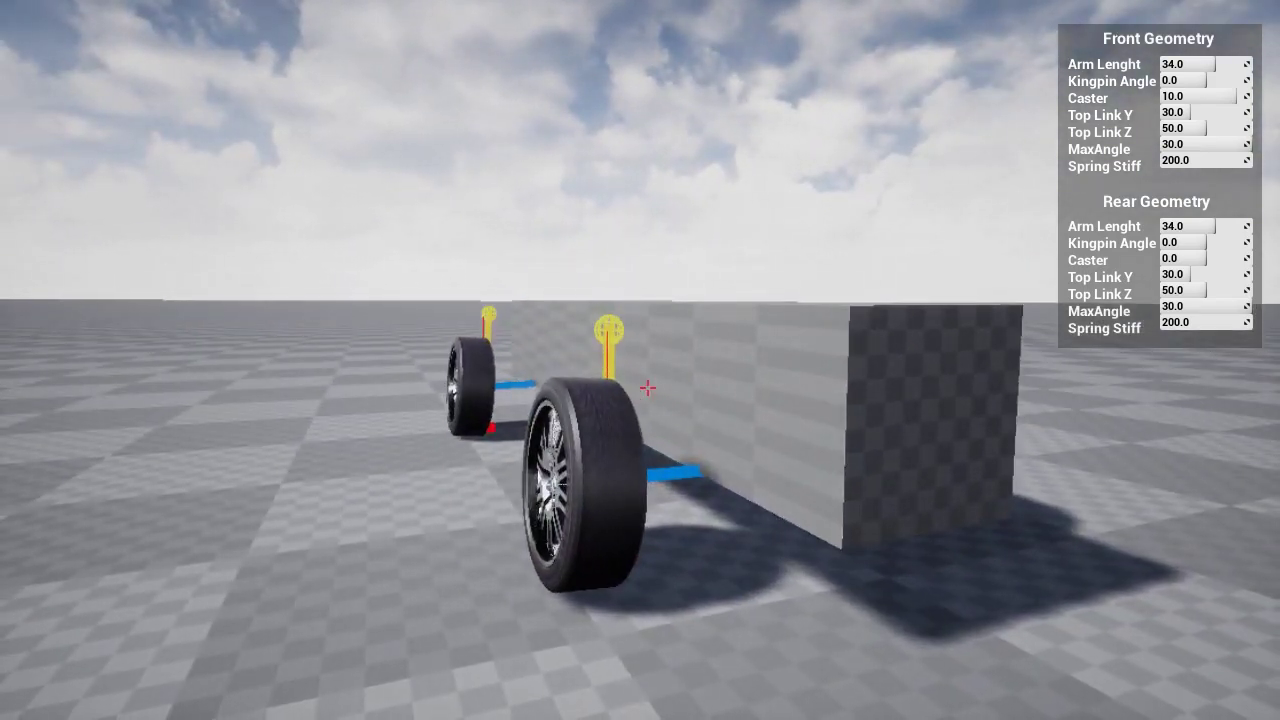
Adjust the Front Arm Lenght slider back and forth, ending around 34.0.
key("shift+F1")
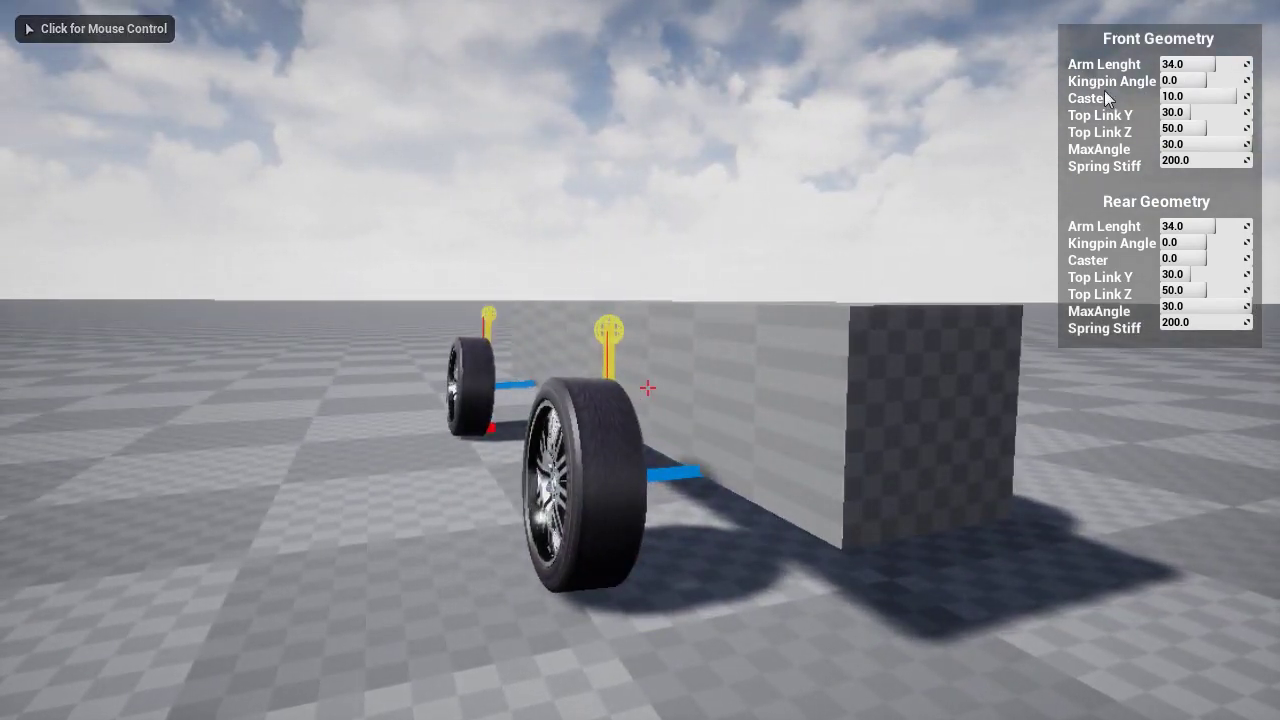
mouse_move(1215, 64)
left_mouse_down()
mouse_move(1200, 64)
mouse_move(1213, 101)
mouse_move(1213, 81)
mouse_move(1240, 81)
mouse_move(1189, 81)
mouse_move(1203, 81)
left_mouse_up()
left_click(648, 388)
key("shift+F1")
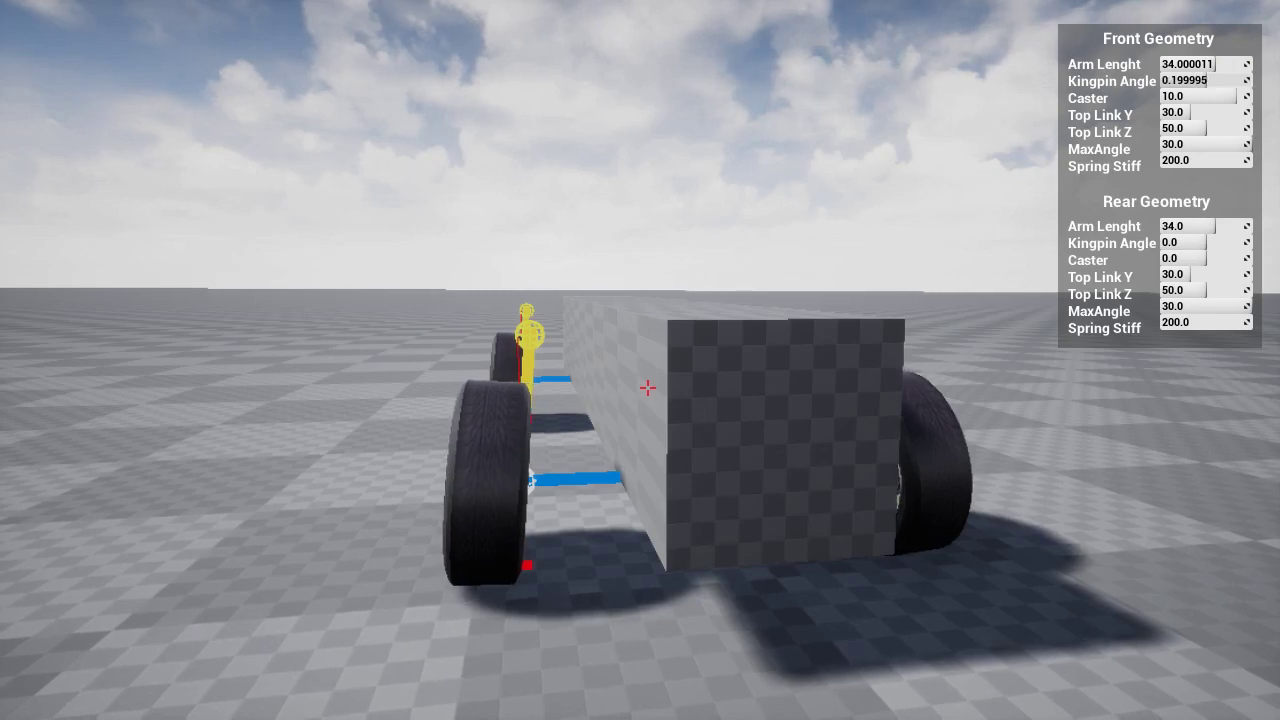
Set the front Kingpin Angle to 0 and raise the front Caster to 15.0.
left_click_drag(1203, 81, 1199, 81)
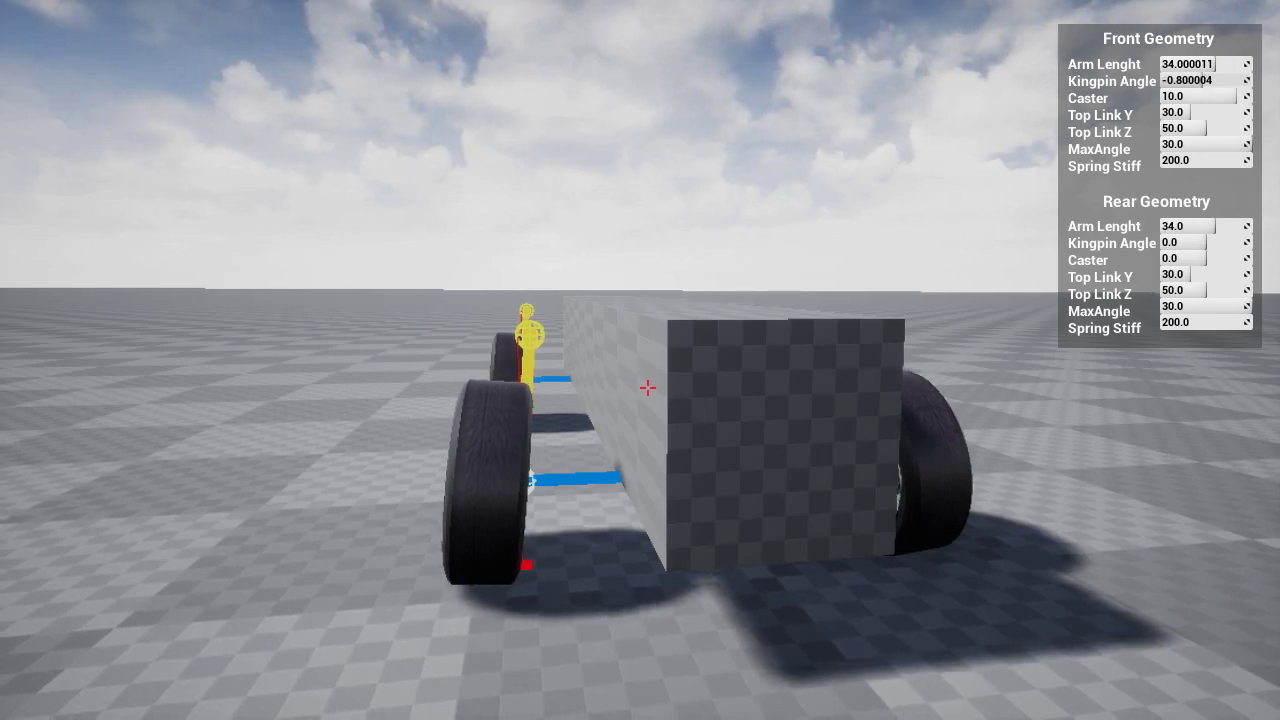
left_click(1212, 80)
type("0")
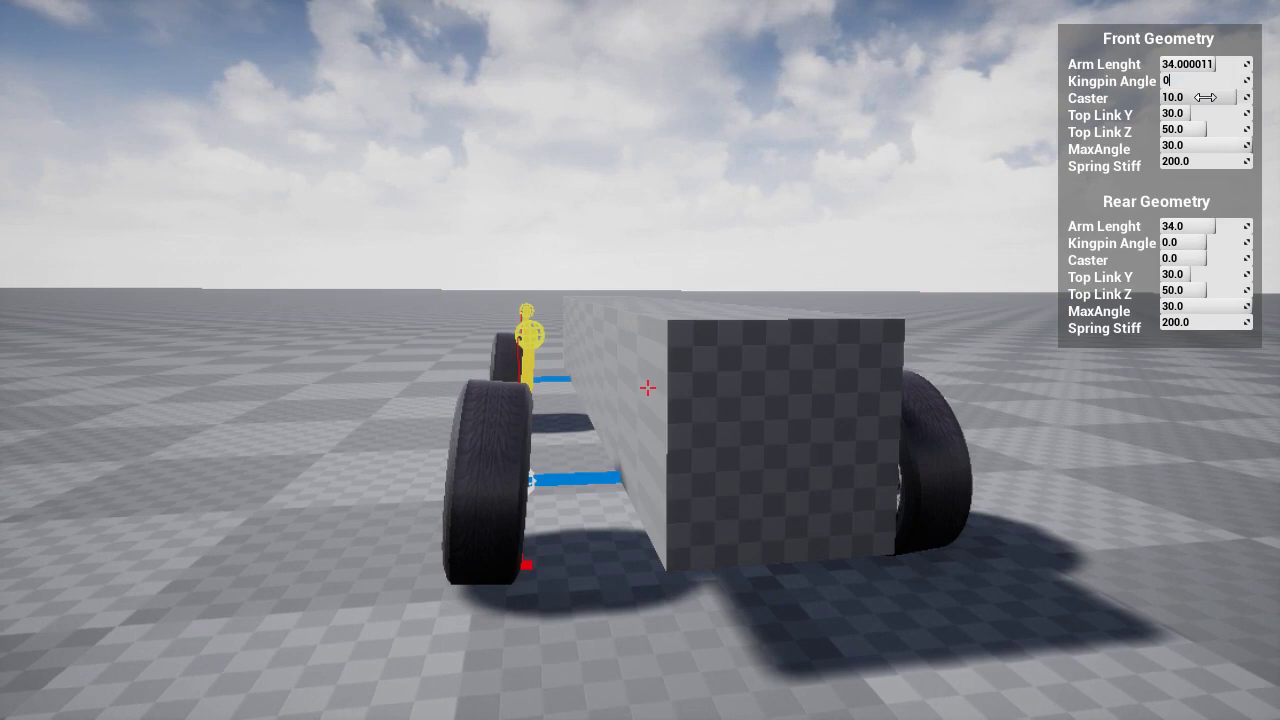
left_click_drag(1205, 97, 1205, 97)
Move the camera closer to the wheels and bring back the blue car body.
left_click(737, 337)
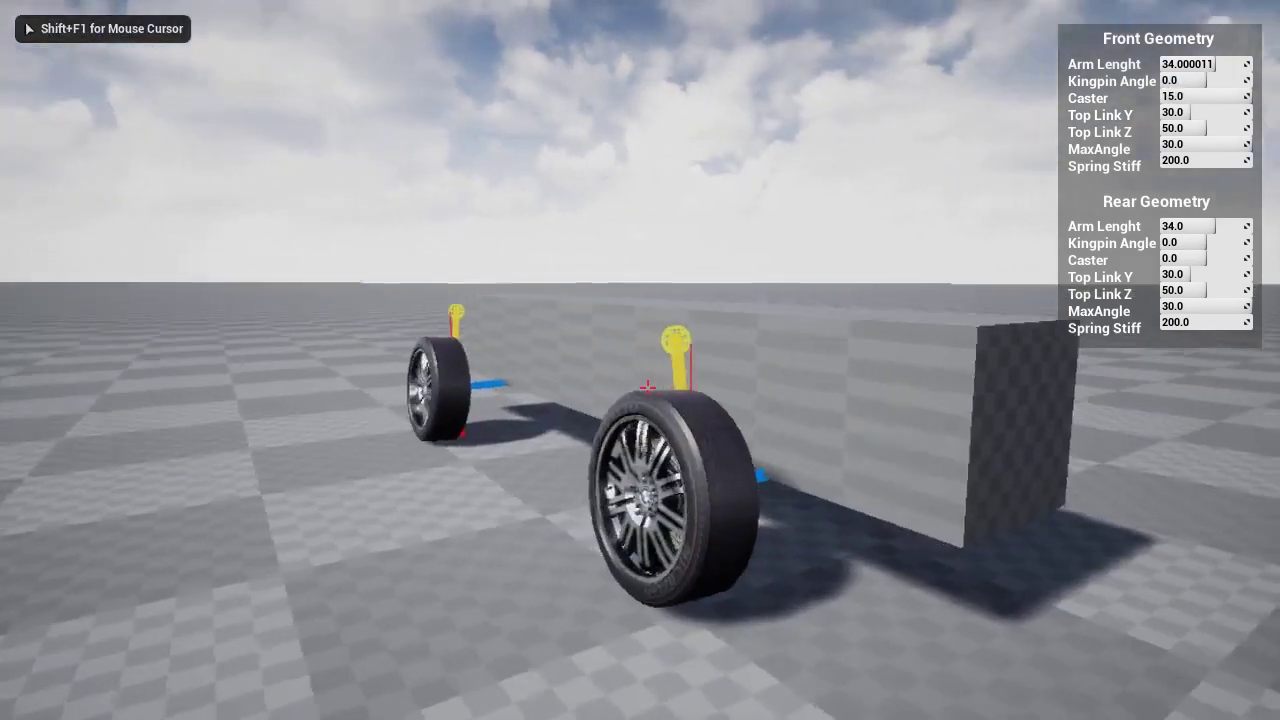
key("w")
key("shift+F1")
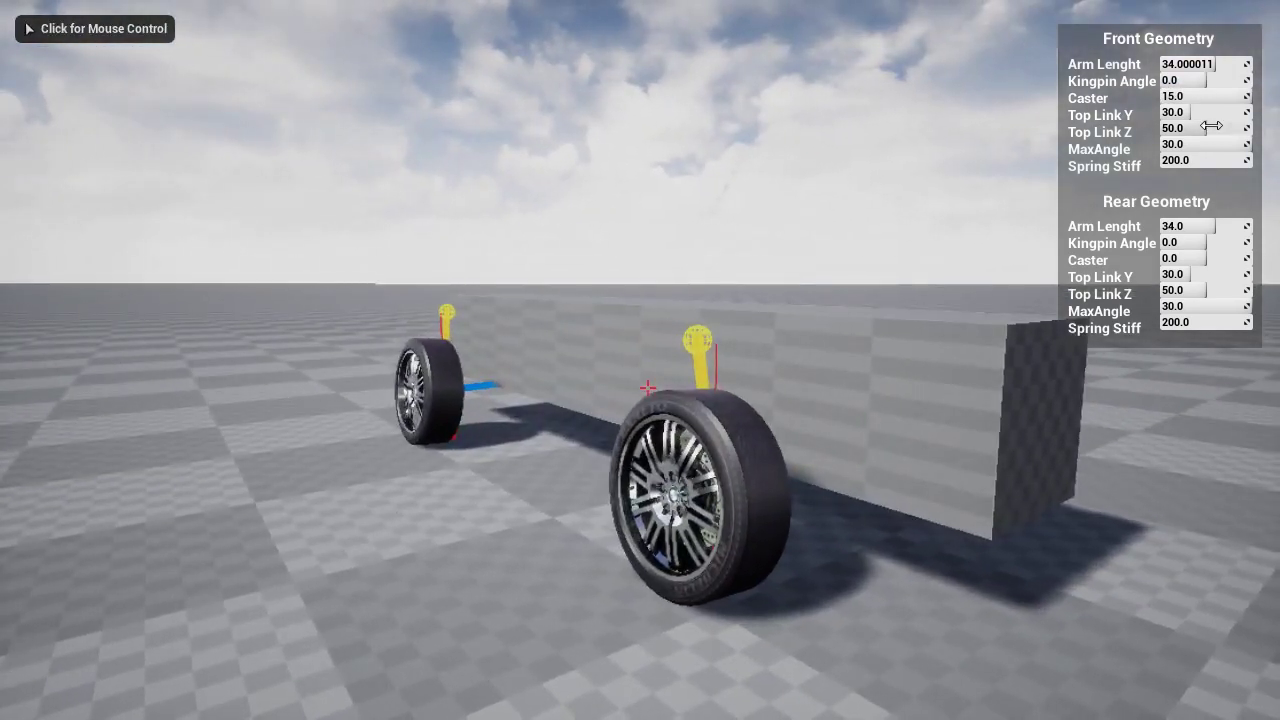
left_click(1016, 268)
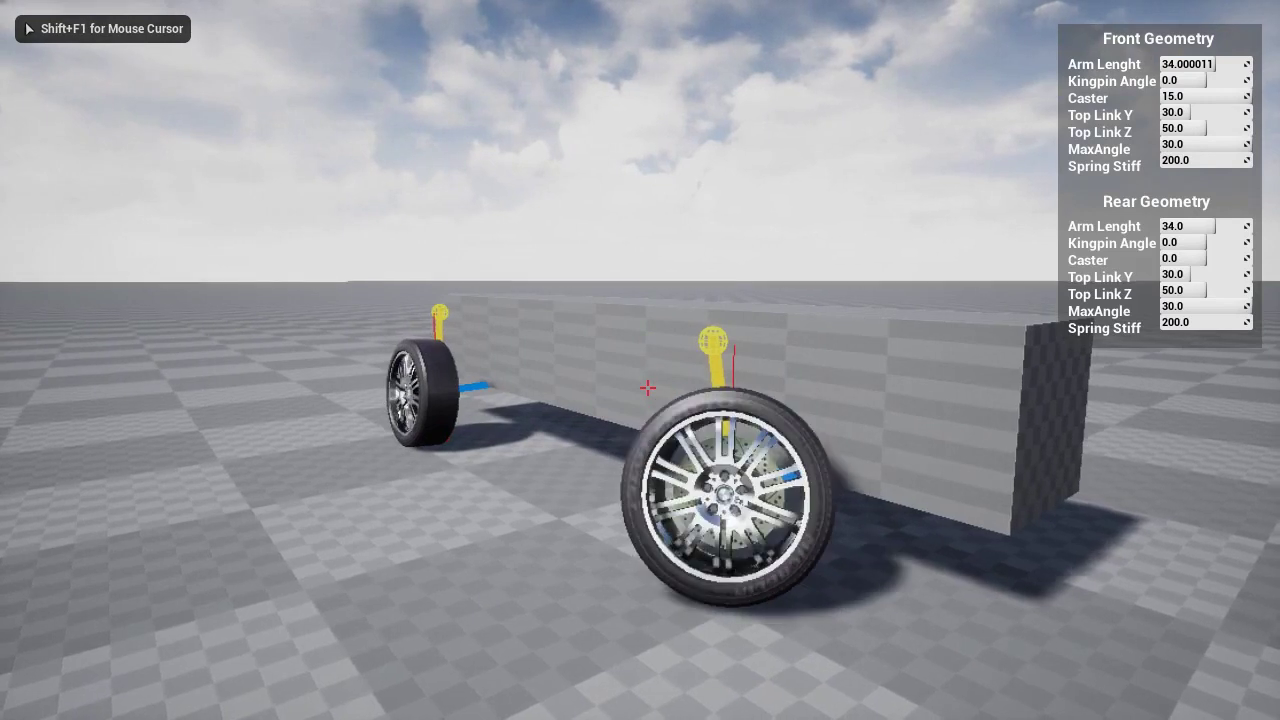
key("b")
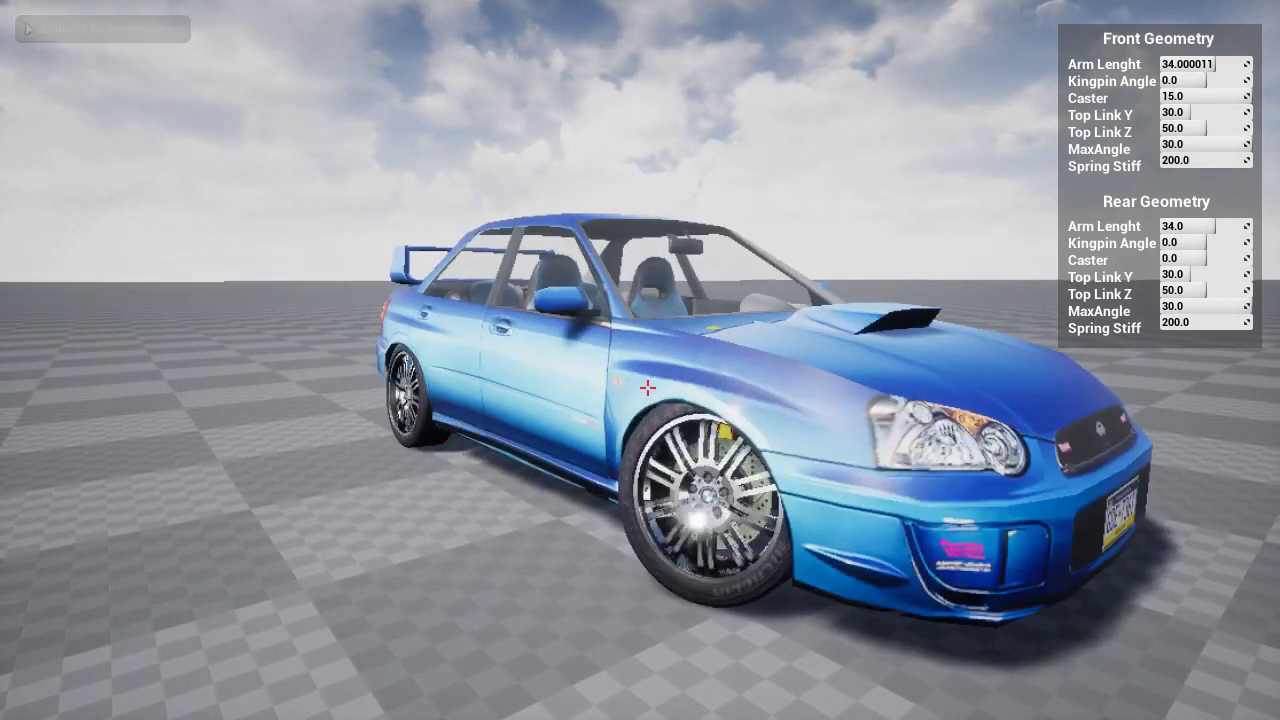
Set Front Caster to -15.0 and hide the car body to reveal the suspension.
key("shift+F1")
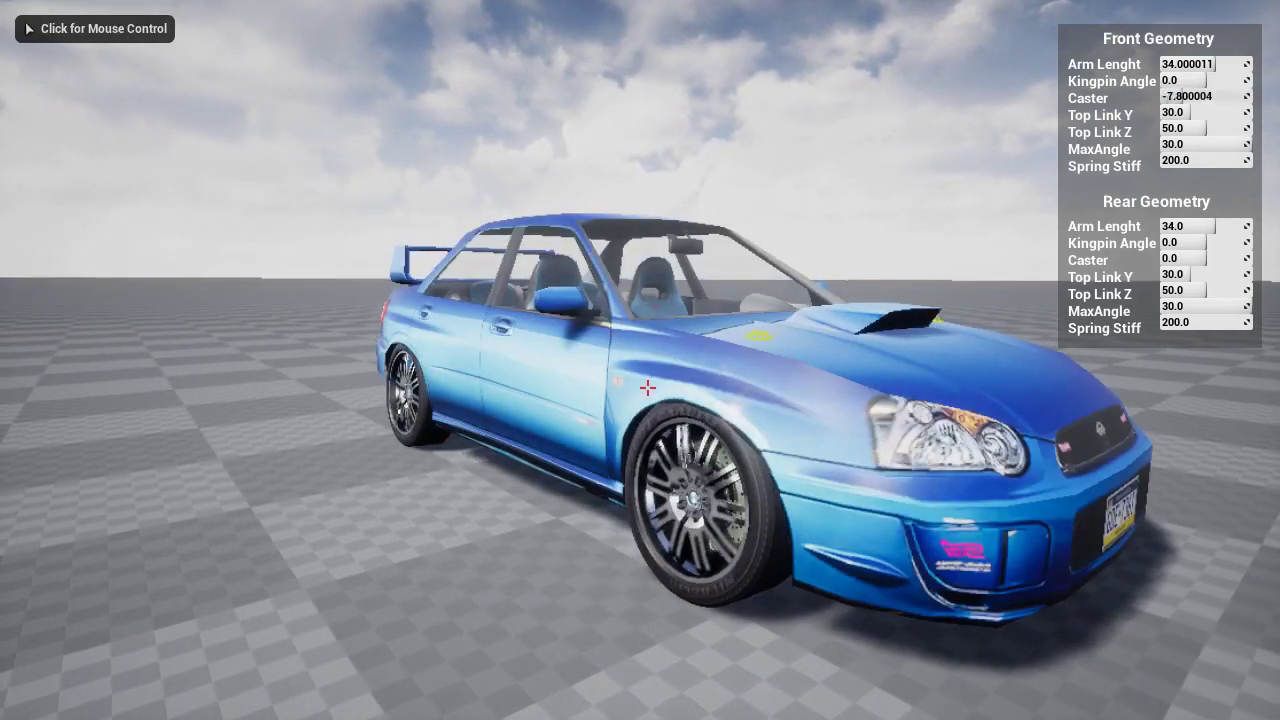
left_click_drag(1210, 103, 1150, 103)
left_click(908, 335)
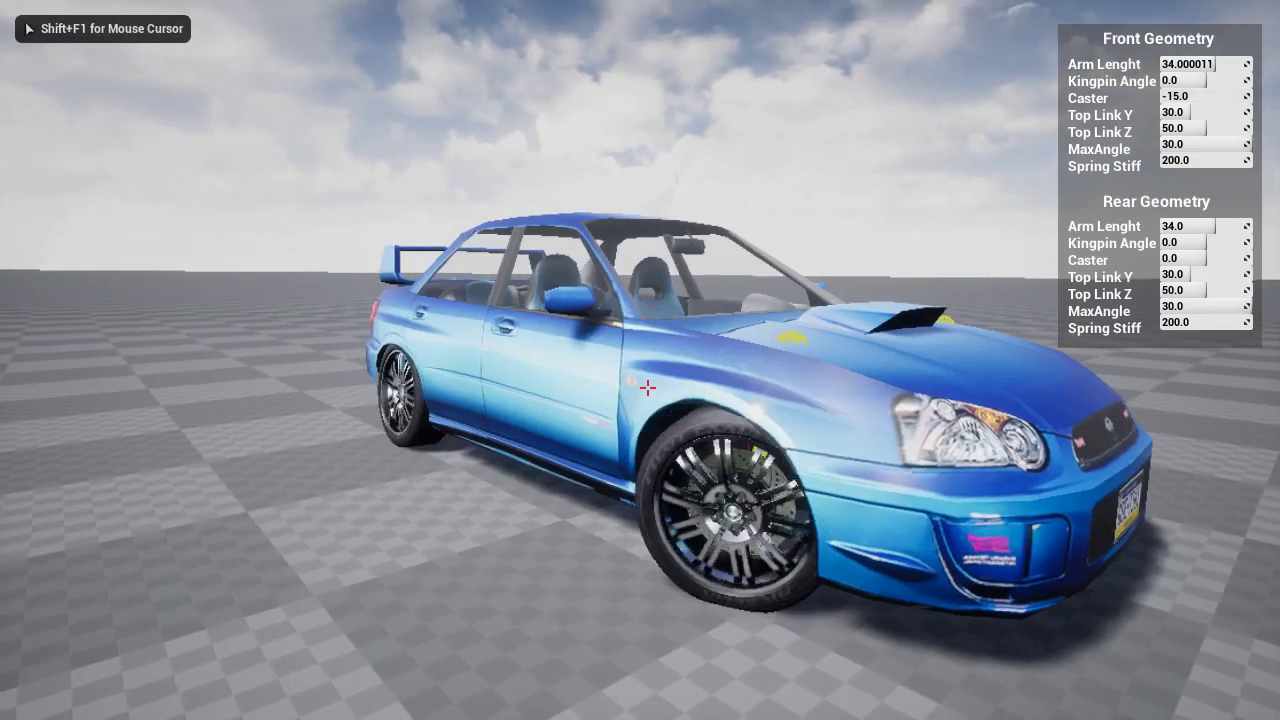
key("b")
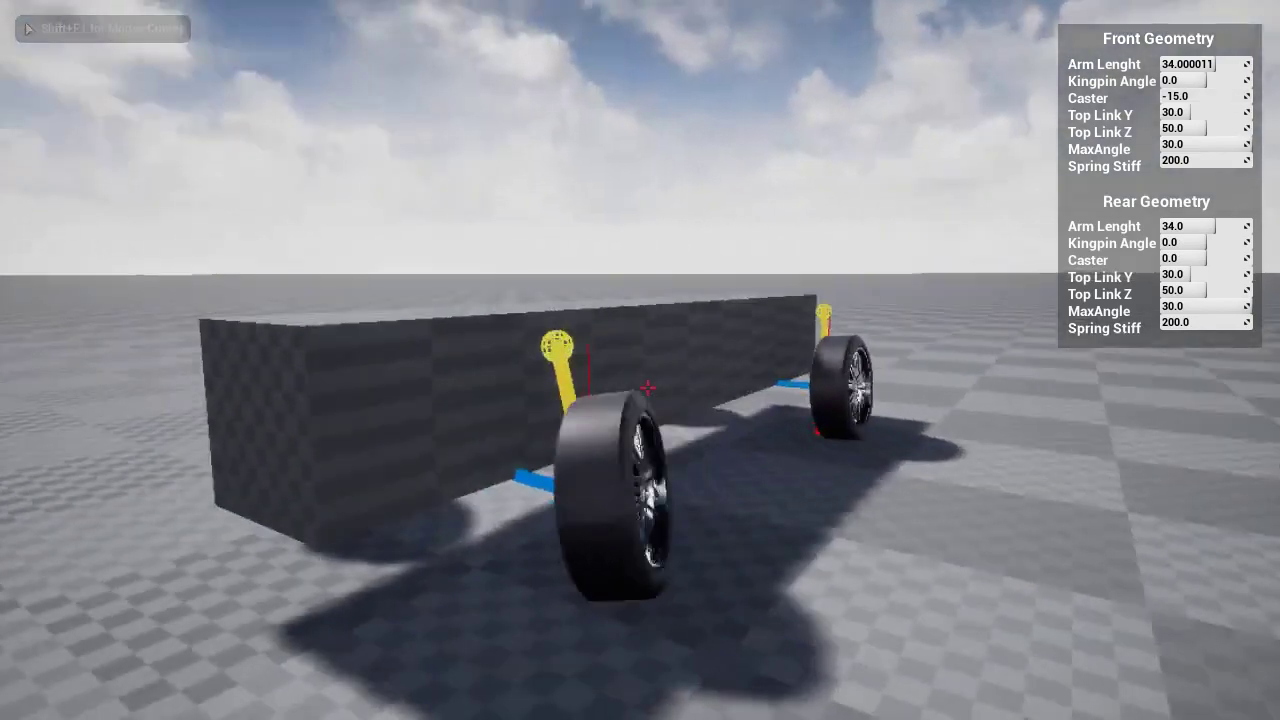
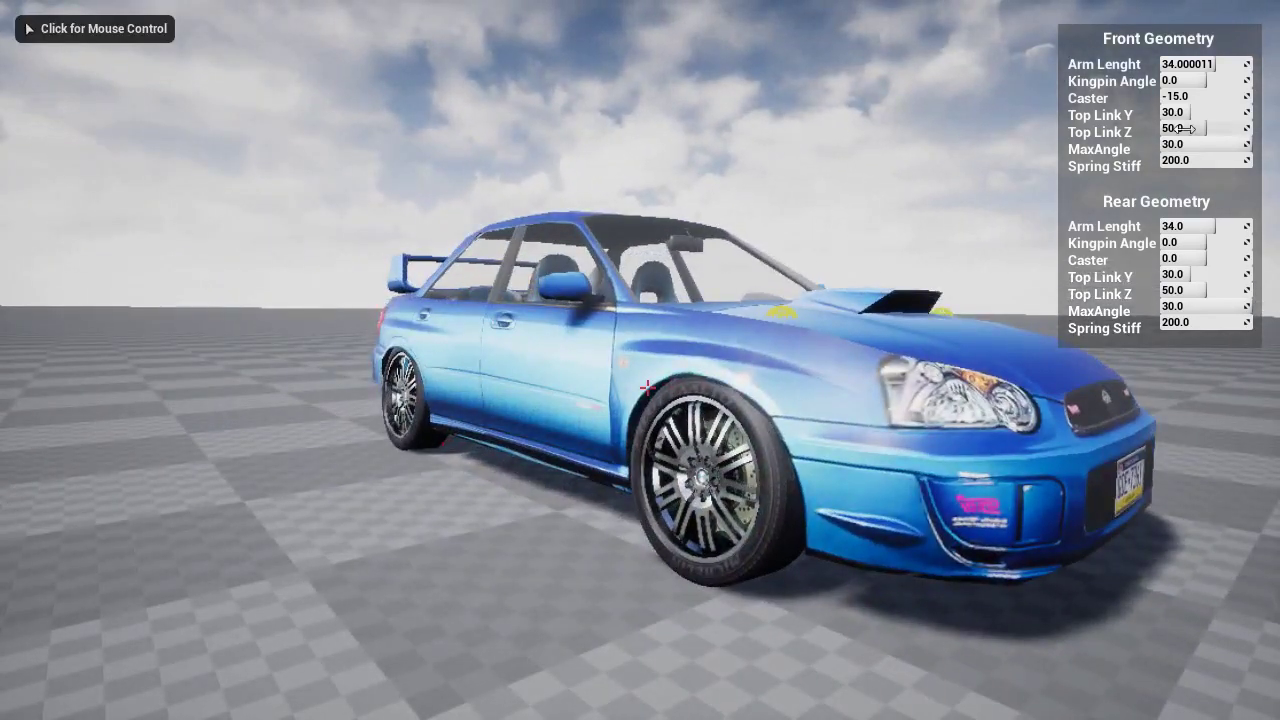
Raise the front Caster from -15.0 to 14.1 and return control to the demo camera.
left_click_drag(1185, 96, 1243, 96)
left_click(900, 250)
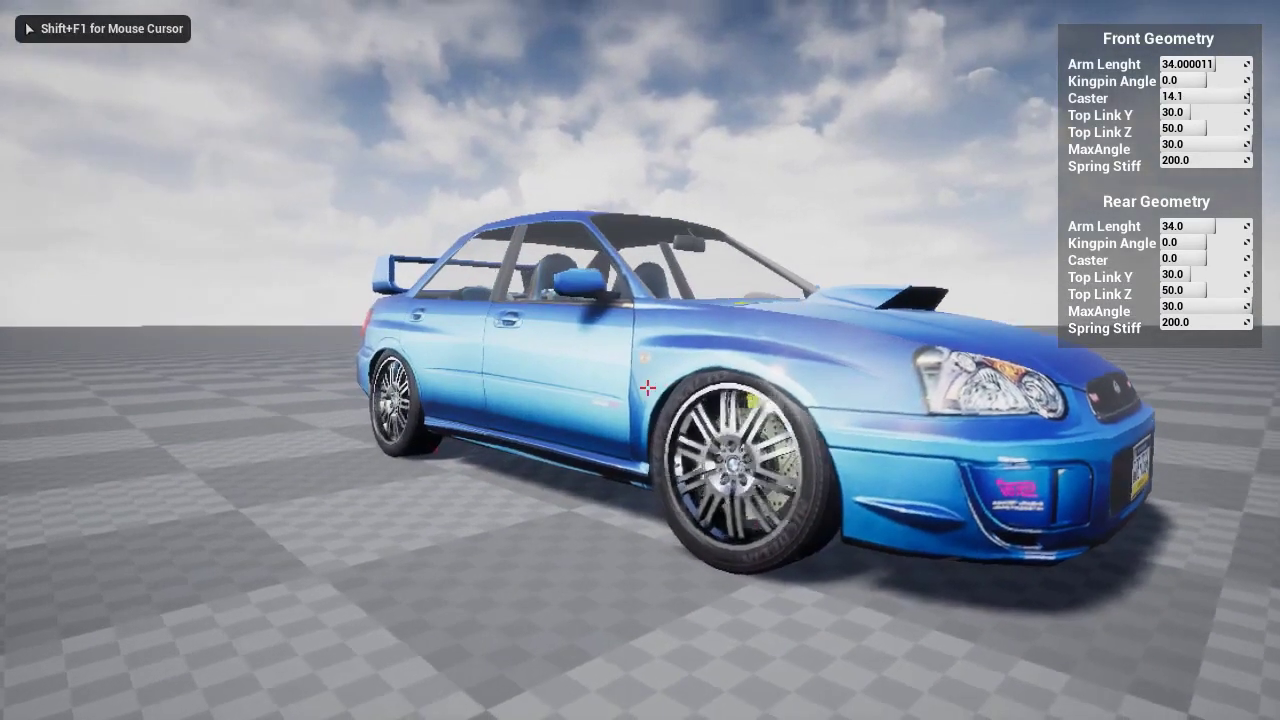
Show the debug chassis and set front Top Link Z 56.4, Top Link Y 31.4, Spring Stiff 322.
key("b")
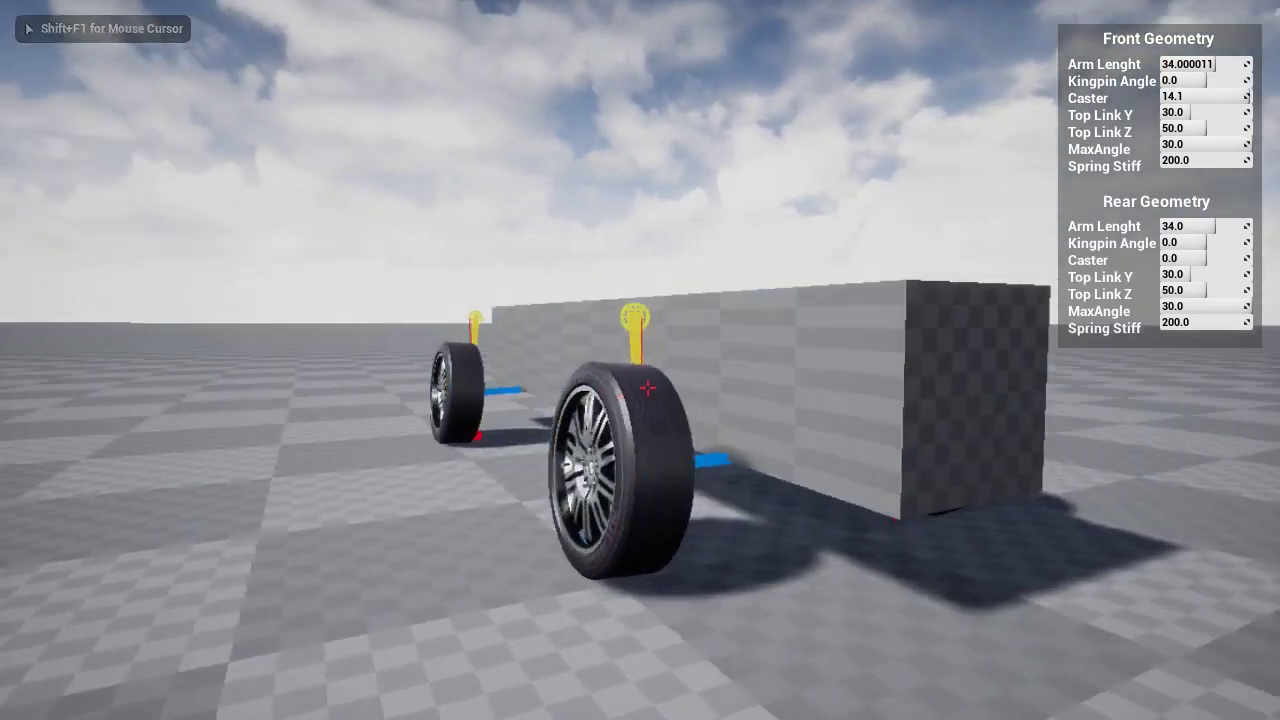
key("shift+F1")
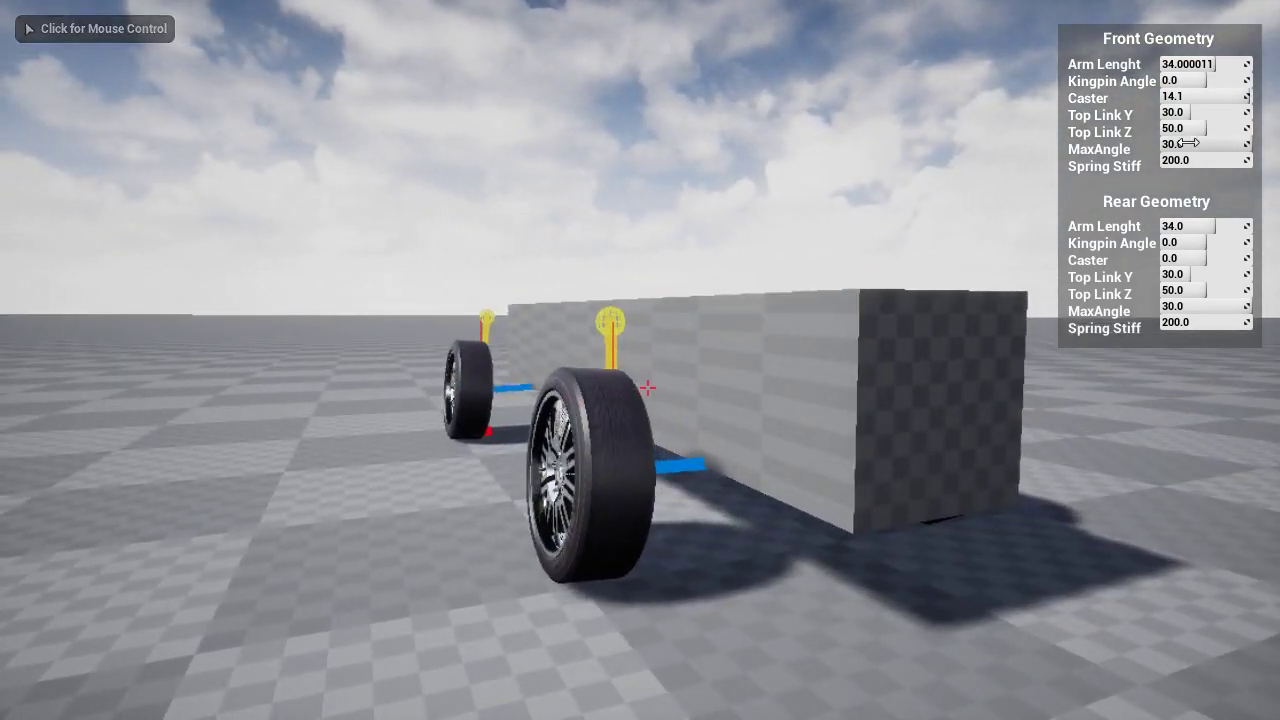
left_click_drag(1207, 128, 1236, 128)
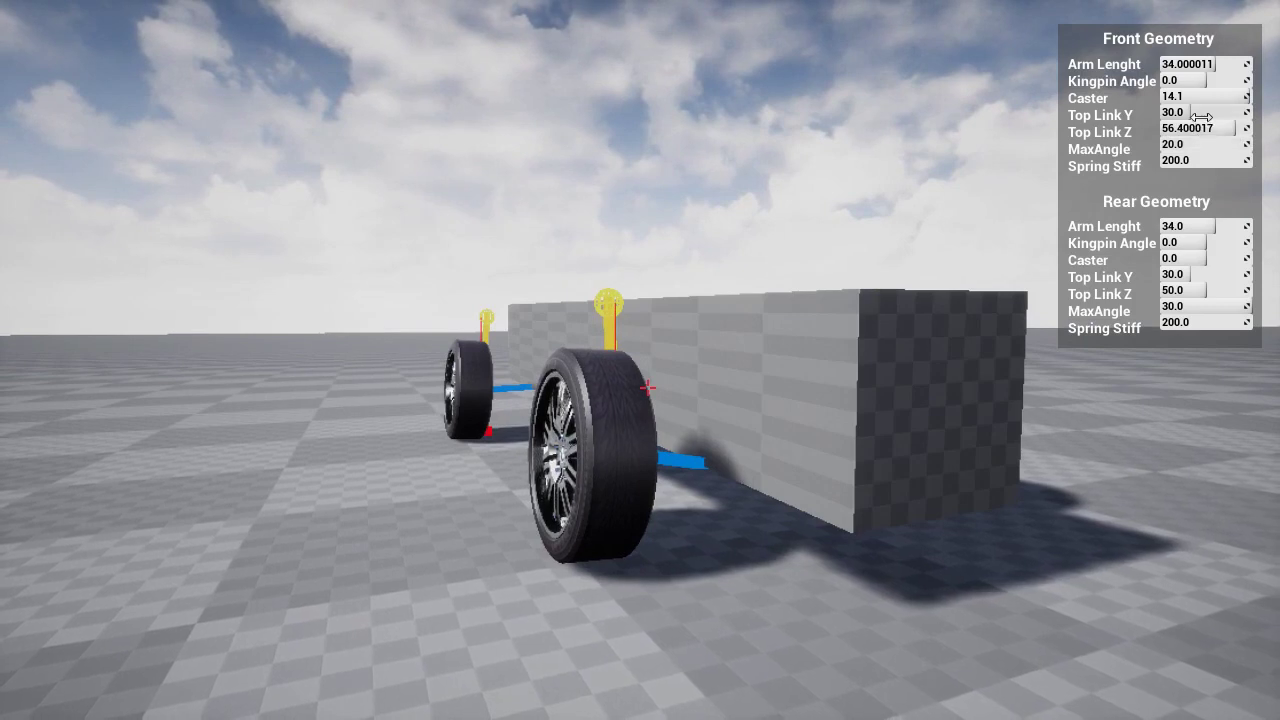
mouse_move(1186, 112)
left_mouse_down()
mouse_move(1245, 113)
mouse_move(1162, 112)
mouse_move(1203, 112)
left_mouse_up()
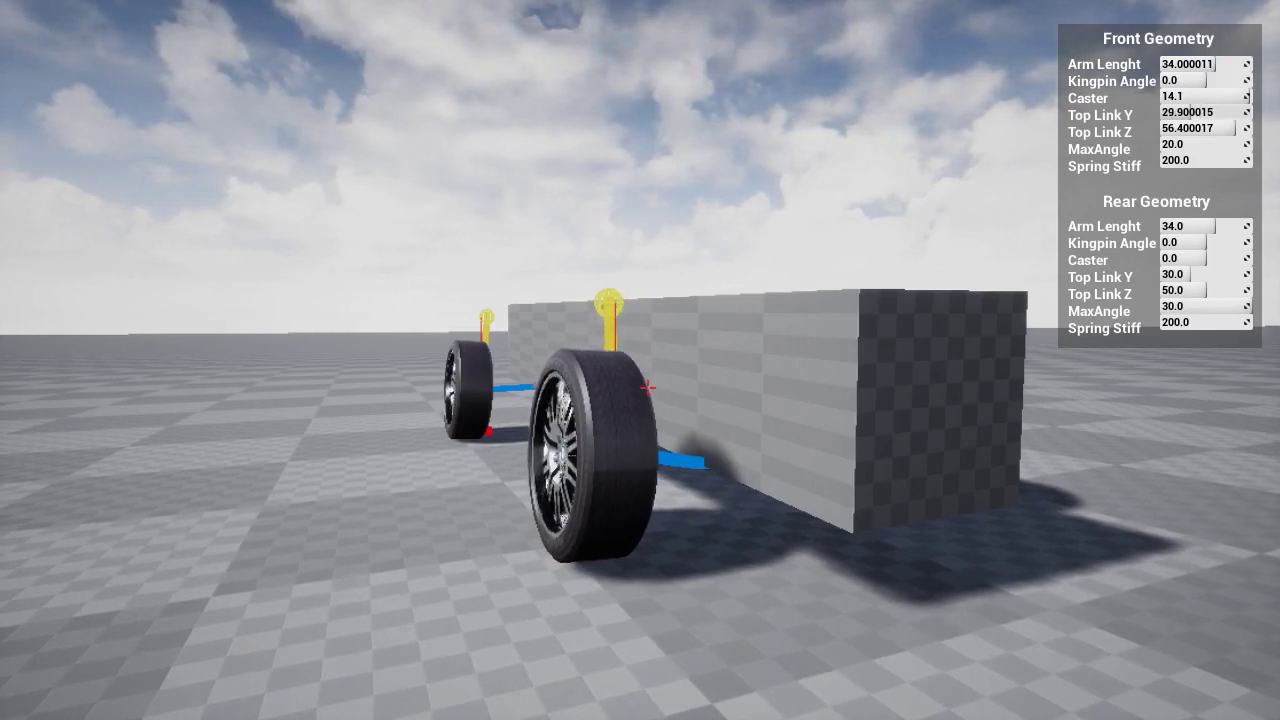
left_click_drag(1196, 157, 1240, 157)
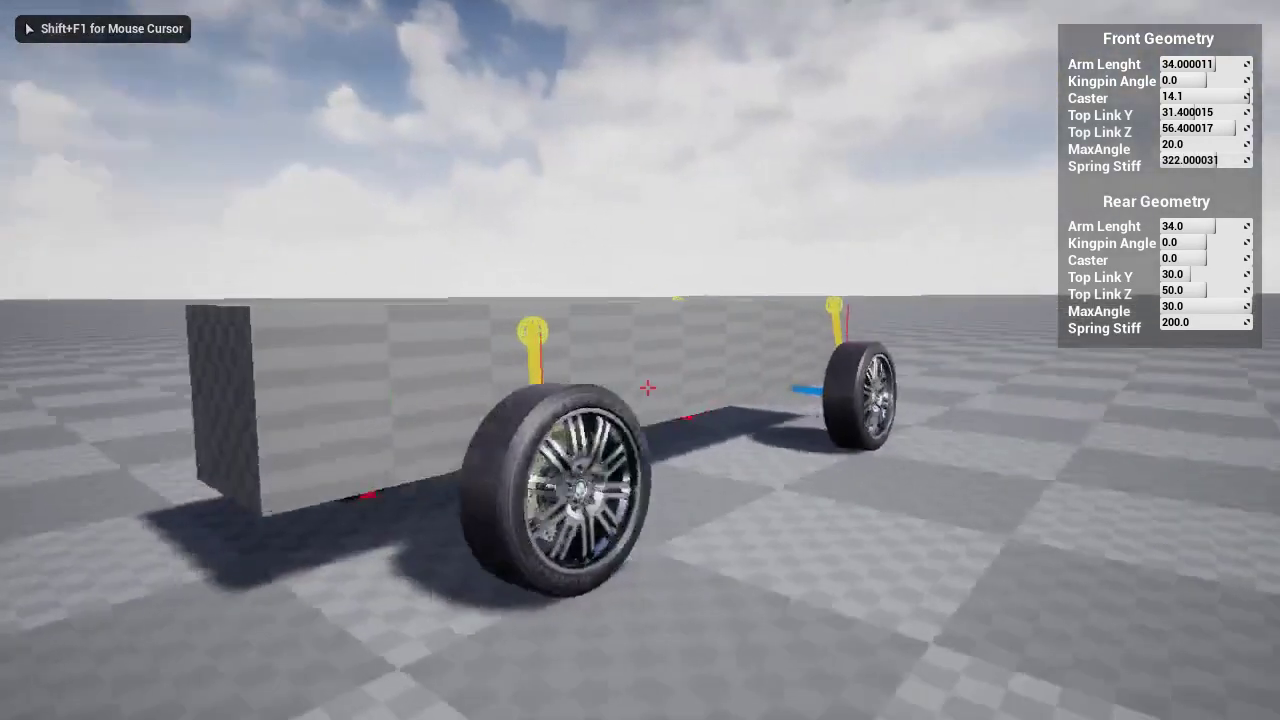
Set rear Kingpin Angle -1.2, Top Link Z 54.6 and Spring Stiff 268, then resume camera control.
key("shift+F1")
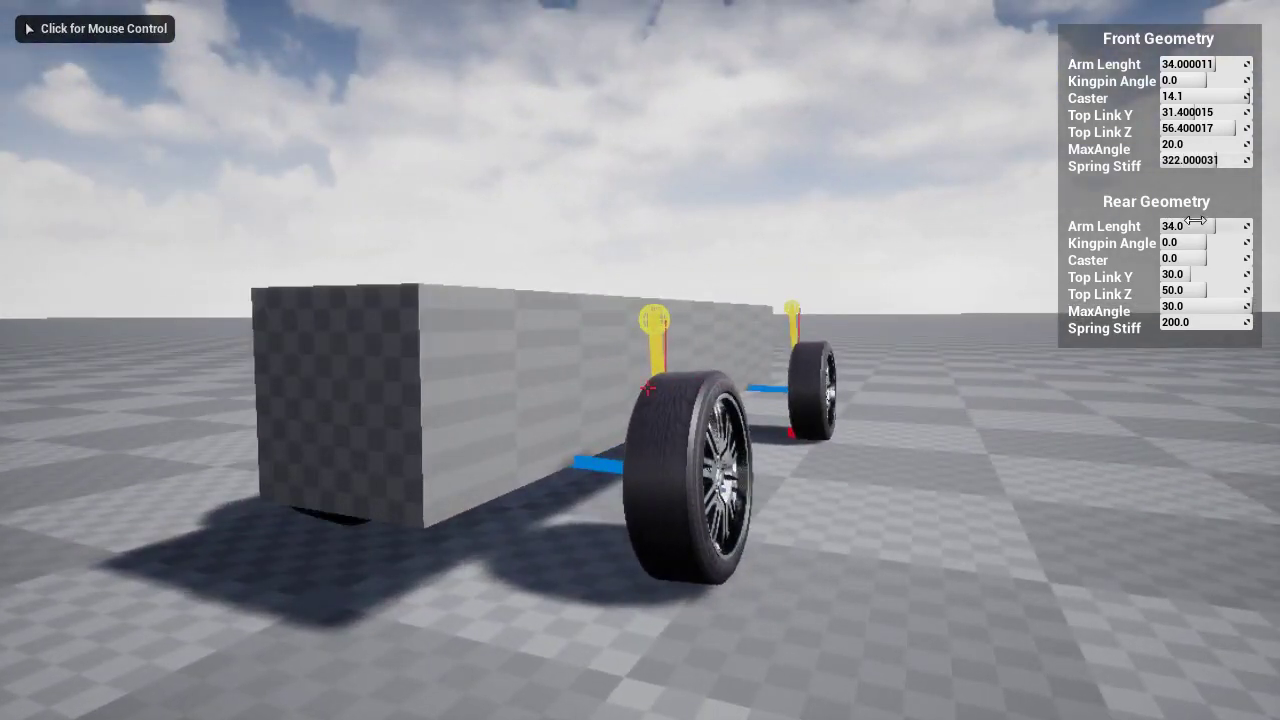
left_click_drag(1190, 242, 1200, 242)
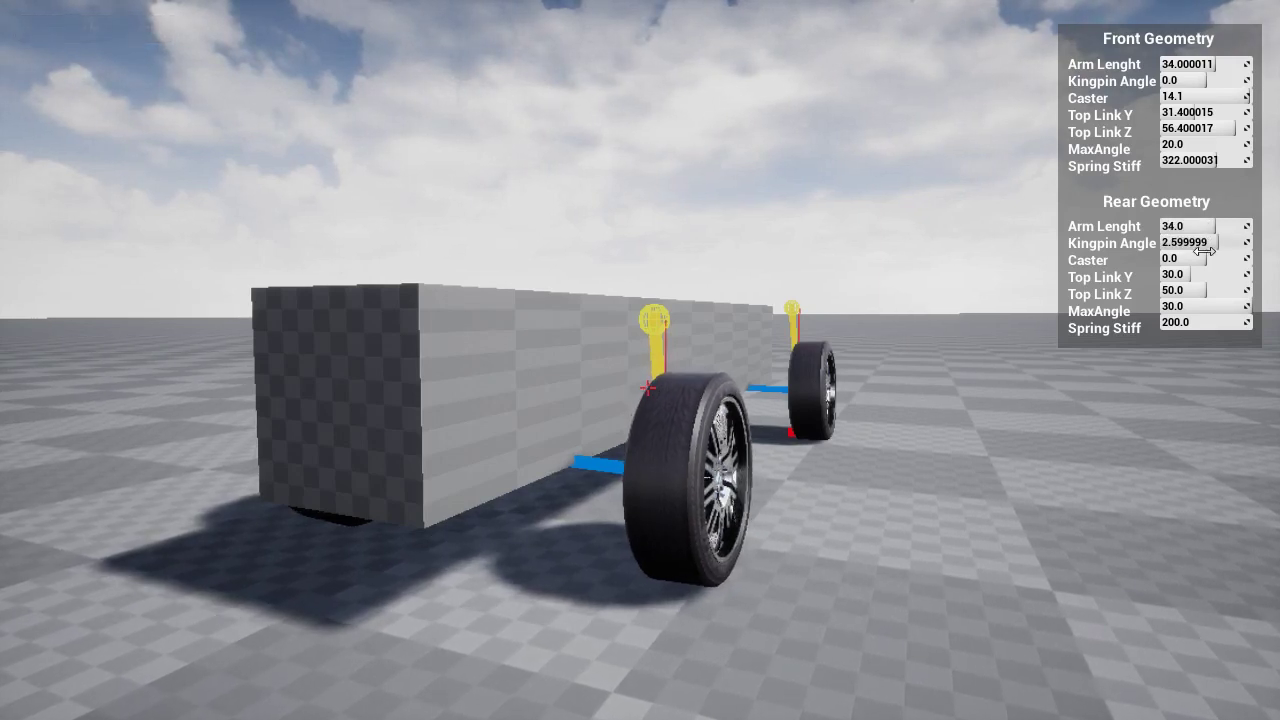
left_click_drag(1200, 258, 1180, 258)
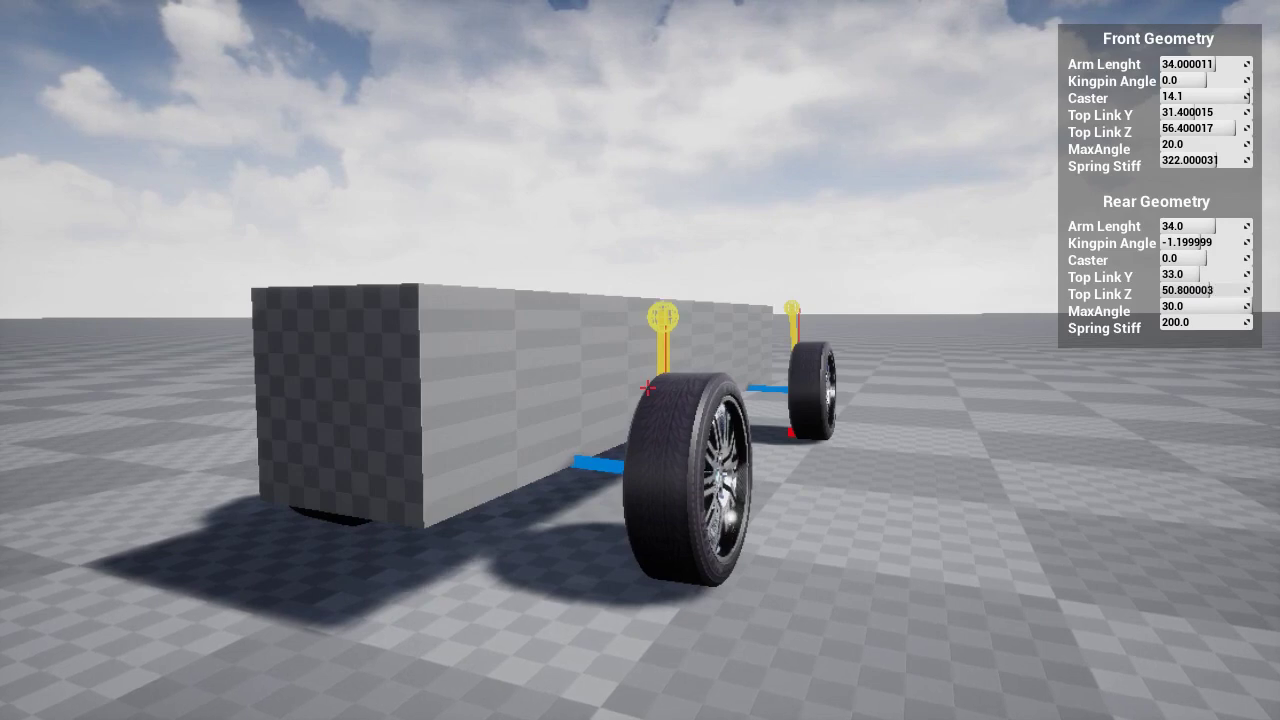
left_click_drag(1213, 290, 1226, 290)
left_click_drag(1200, 322, 1217, 322)
left_click(1000, 406)
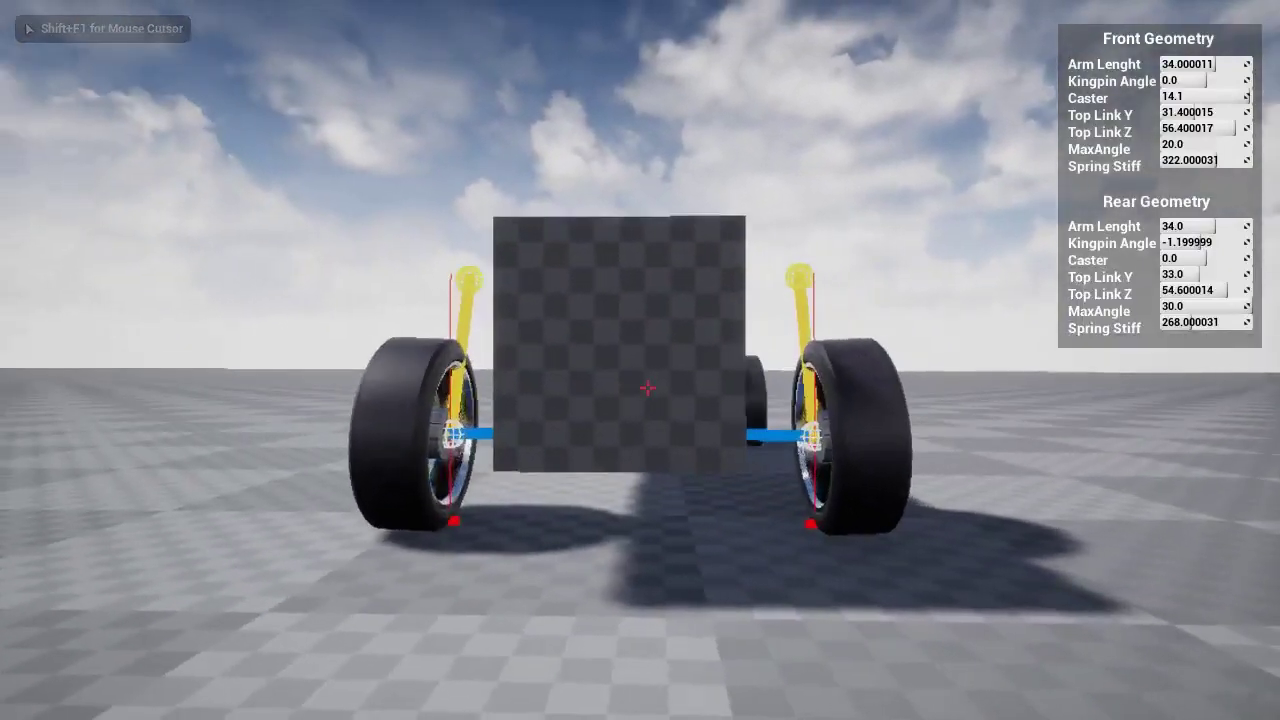
Bring the blue car body back and steer the front wheels to test the suspension.
key("b")
key("b")
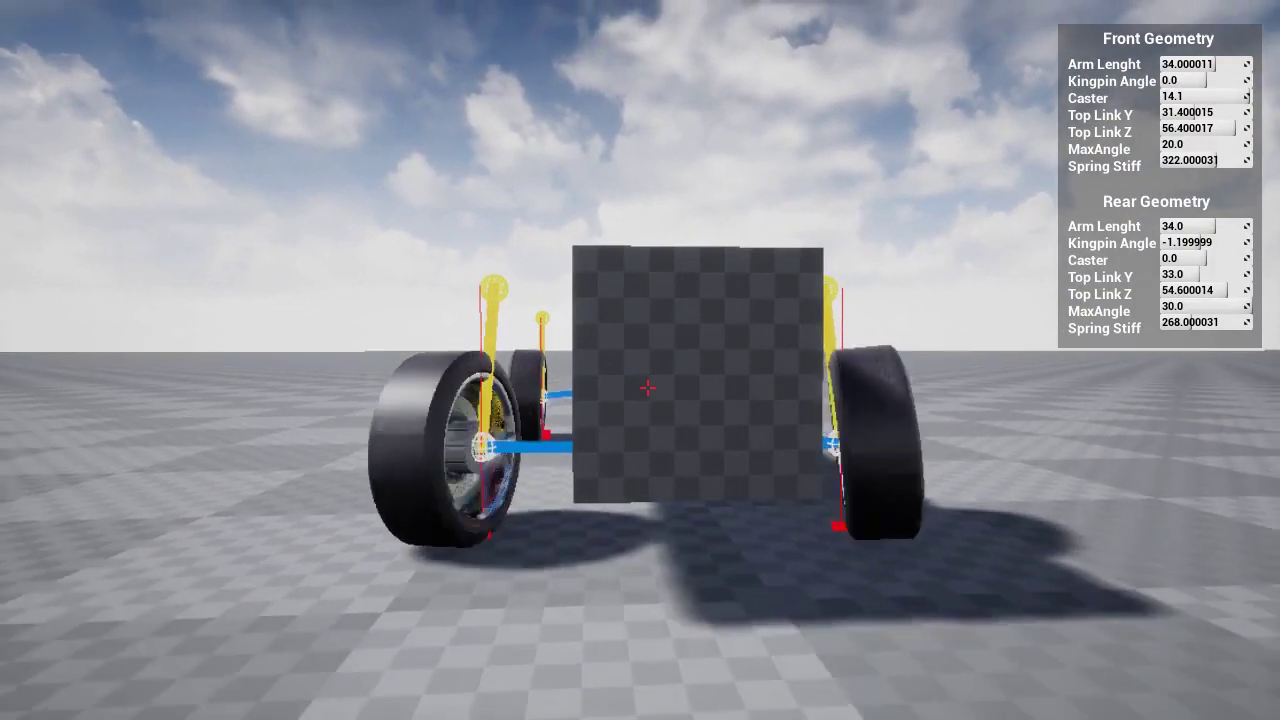
key("d")
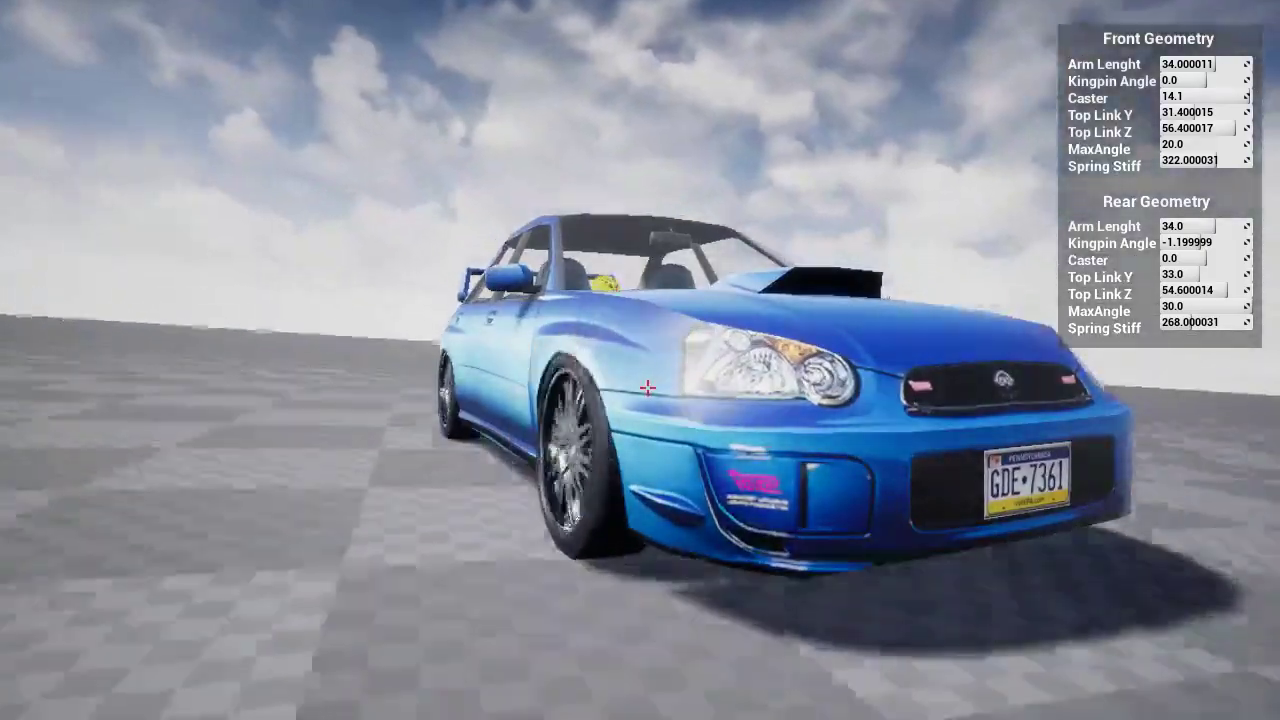
key("h")
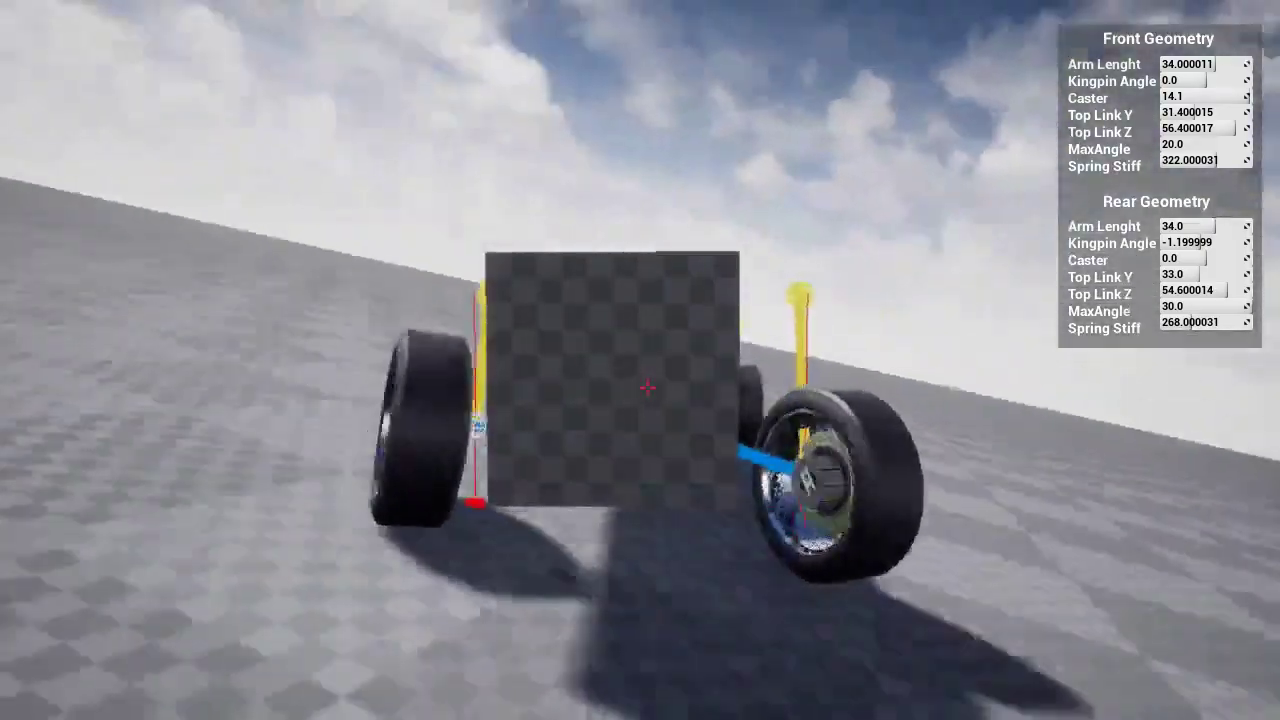
key("h")
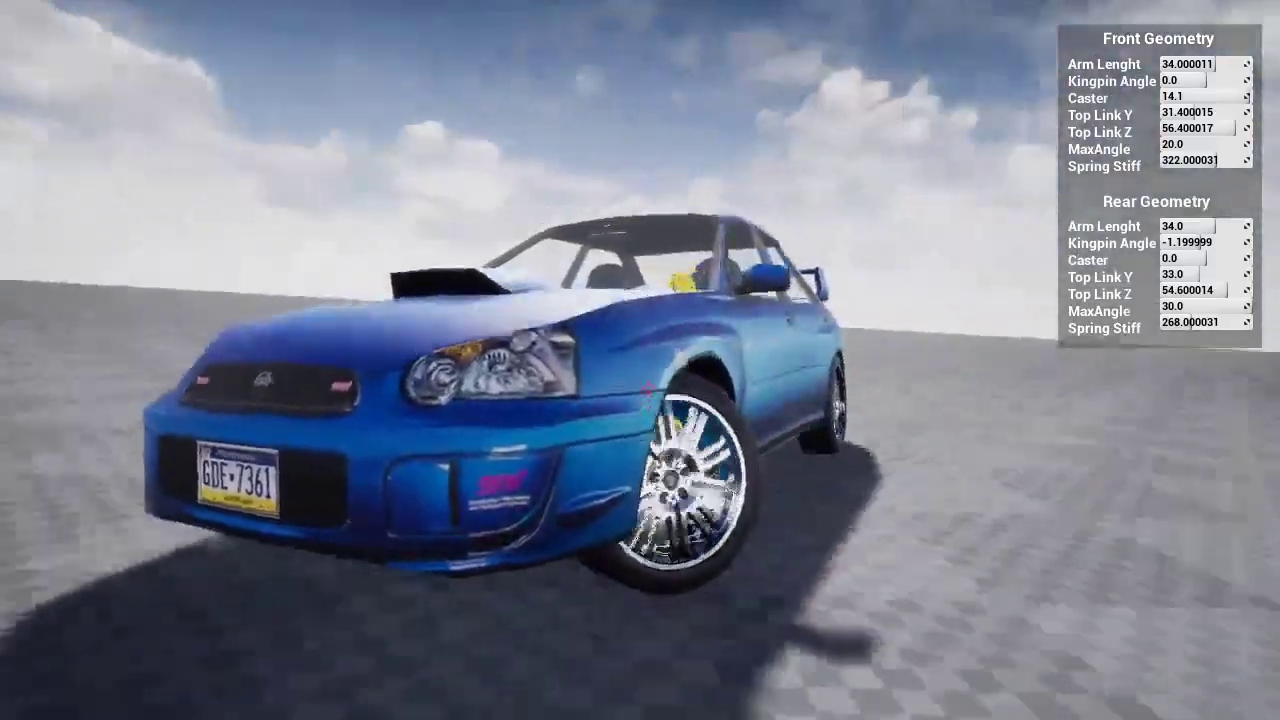